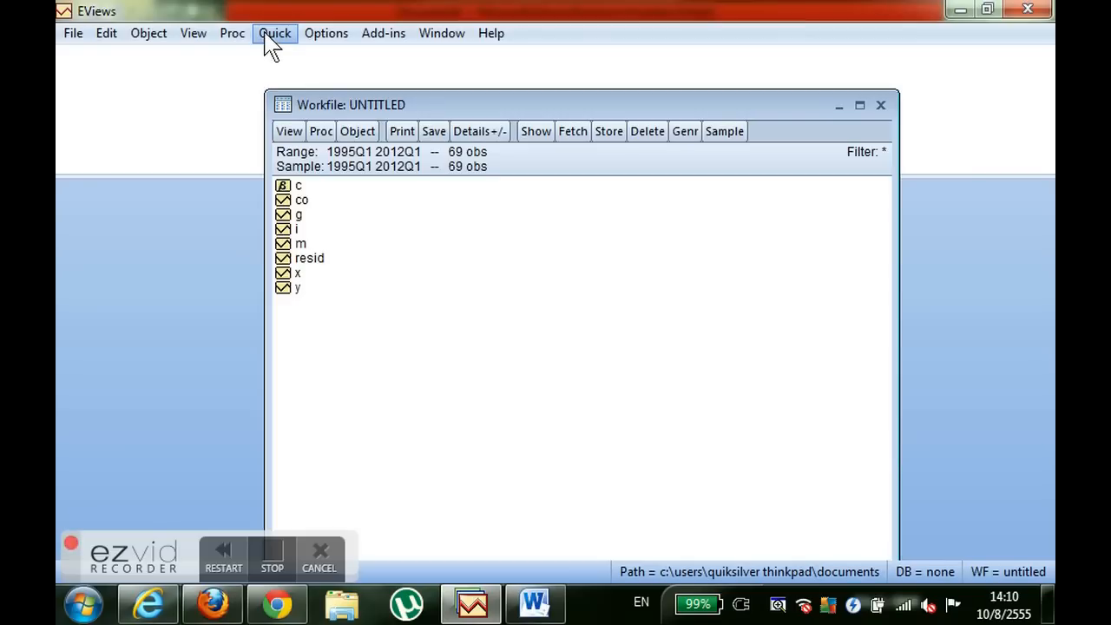
# - Switch to Word to review the model equation Y=CO+I+G+(X-M), and return to EViews
pyautogui.click(547, 610)
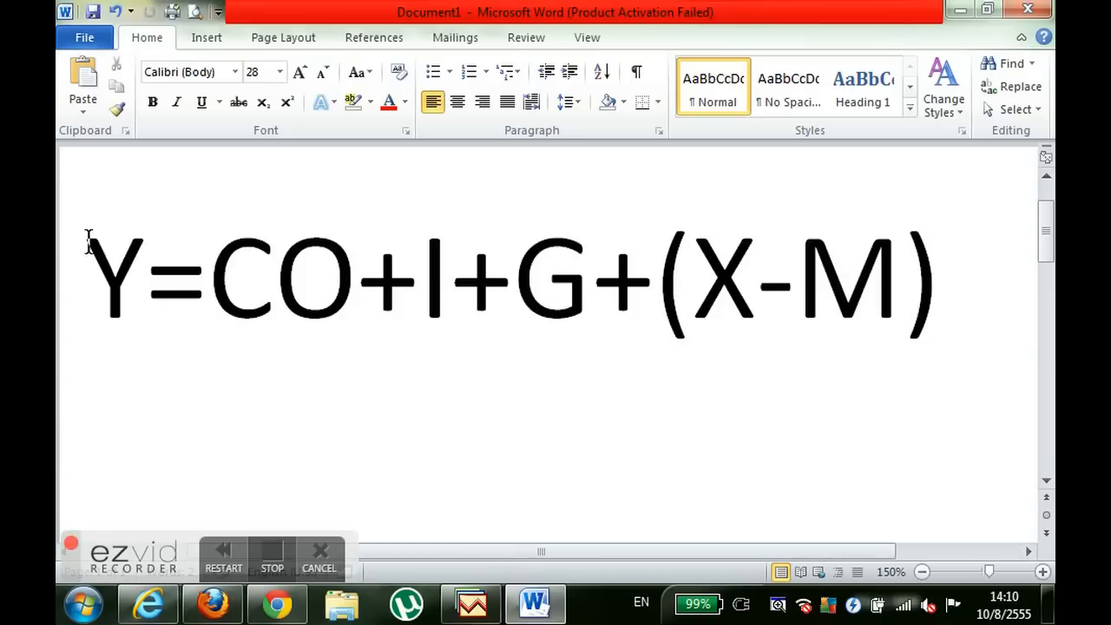
pyautogui.moveTo(116, 277); pyautogui.dragTo(913, 292)
pyautogui.click(827, 326)
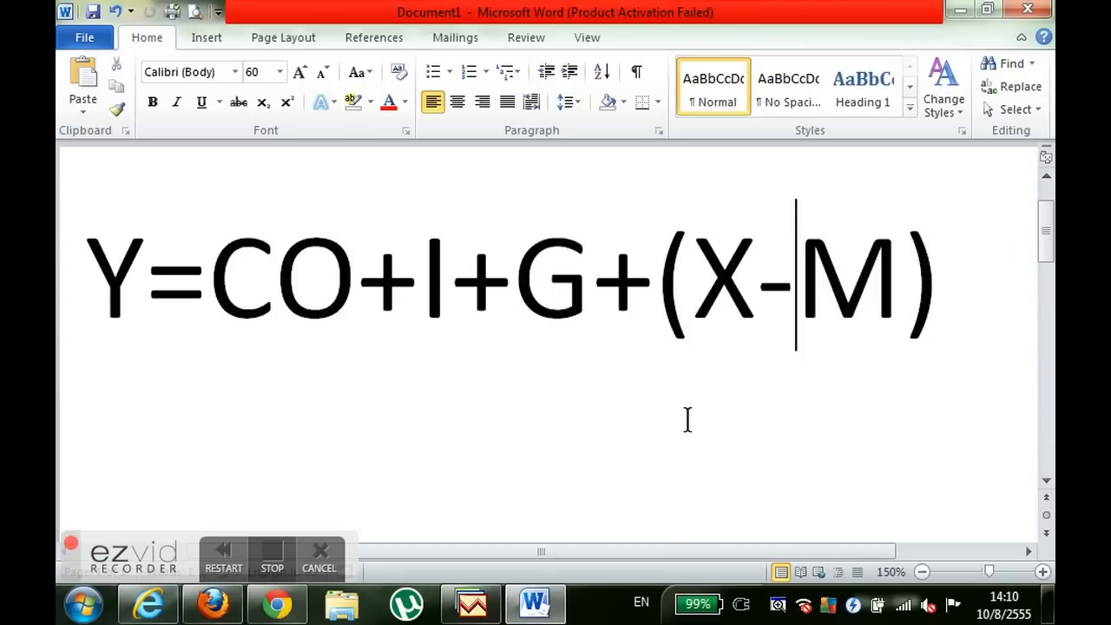
pyautogui.moveTo(484, 611)
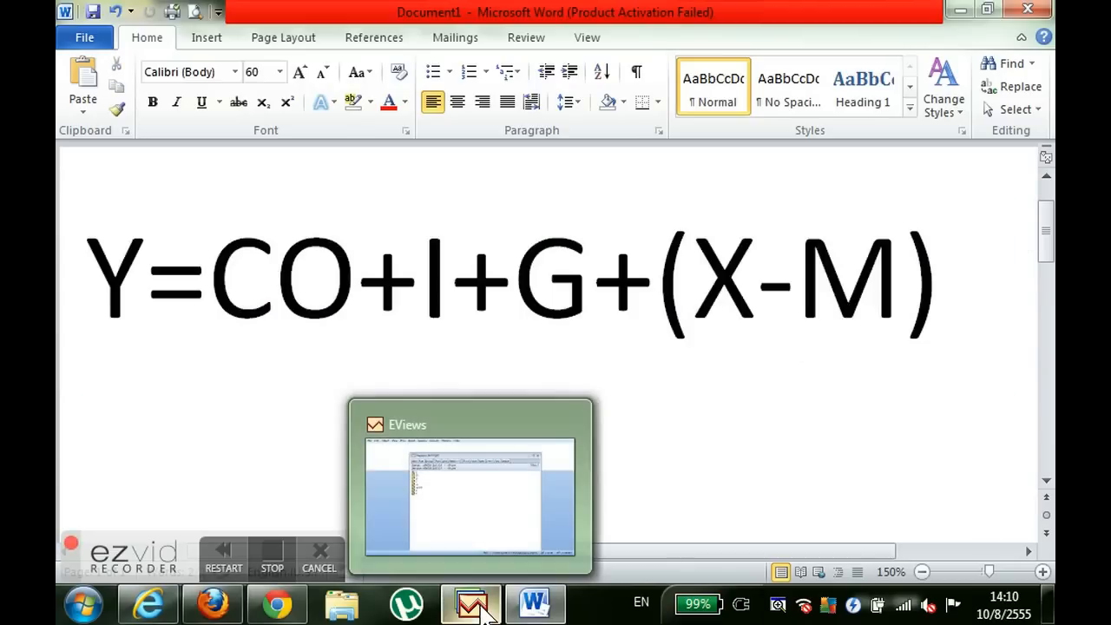
pyautogui.click(485, 611)
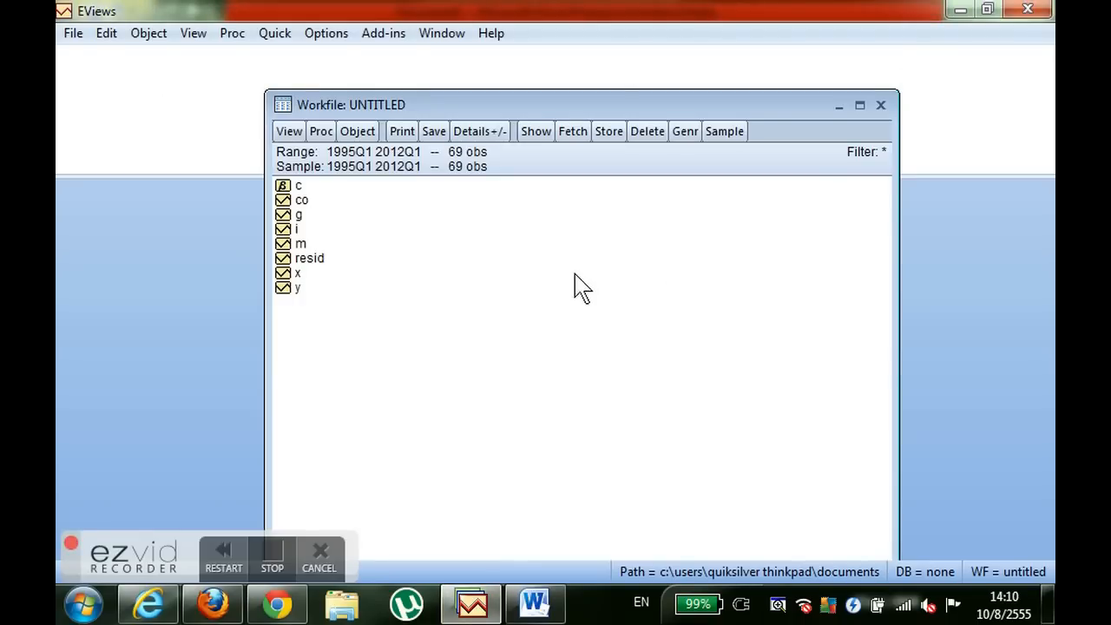
# - Estimate the equation y c co i g x m with the LS - Least Squares method over the sample 1995Q1 2012Q1
pyautogui.click(276, 36)
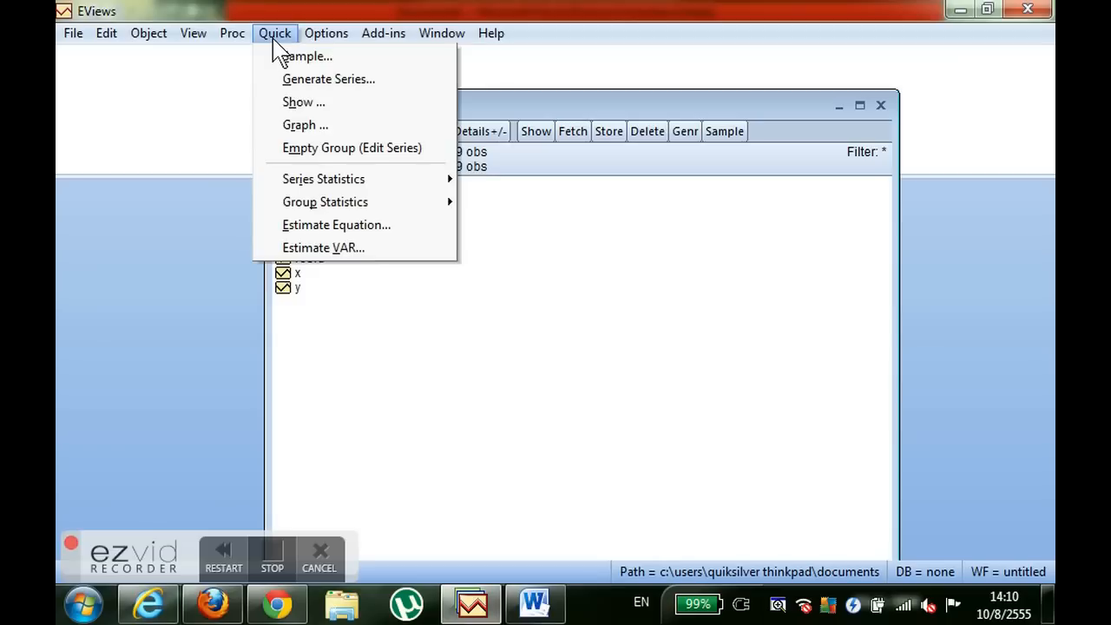
pyautogui.click(355, 226)
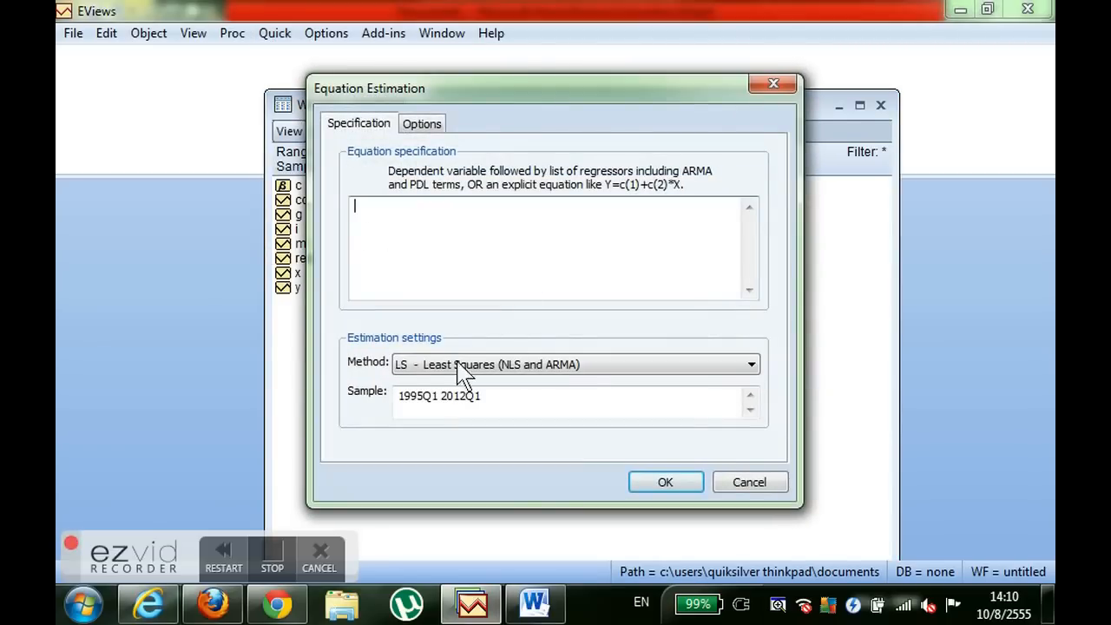
pyautogui.click(425, 367)
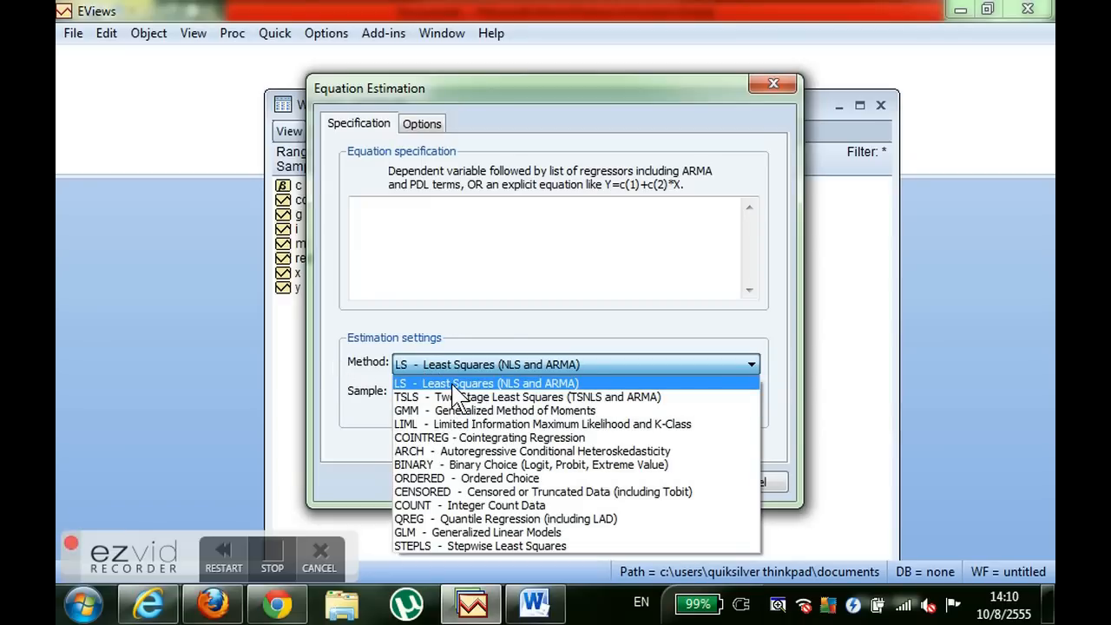
pyautogui.click(451, 385)
pyautogui.click(525, 414)
pyautogui.moveTo(611, 414); pyautogui.dragTo(392, 415)
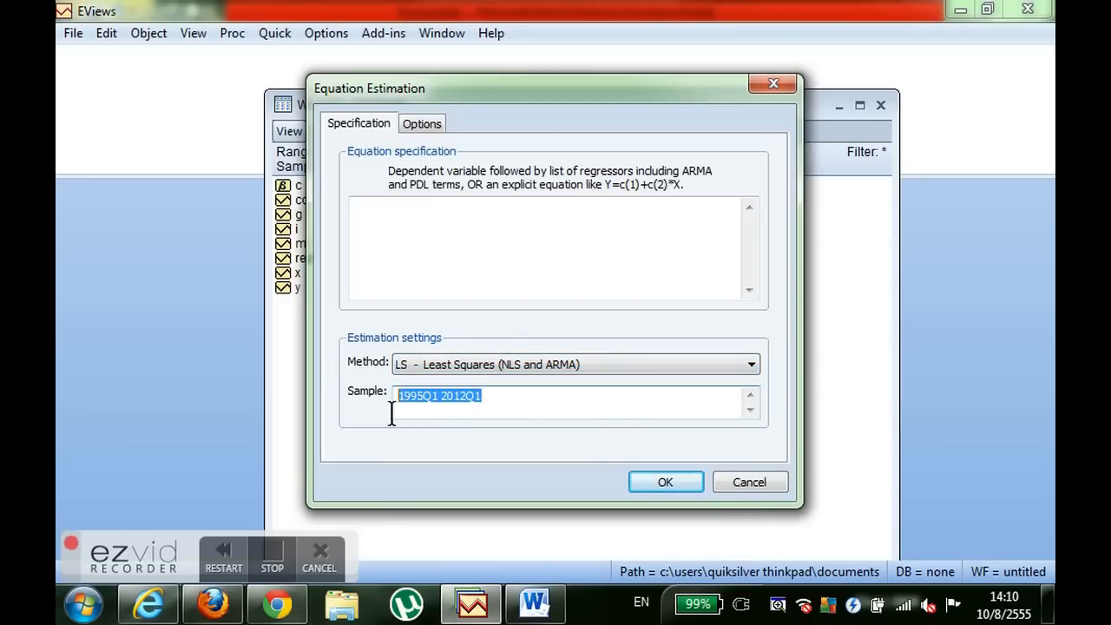
pyautogui.click(437, 413)
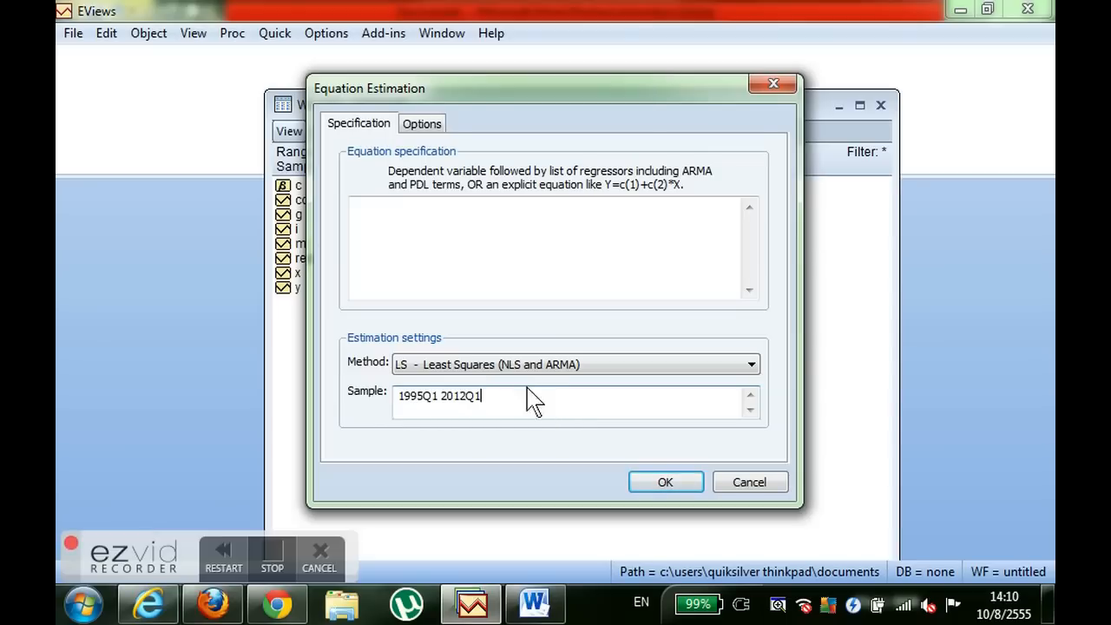
pyautogui.click(513, 233)
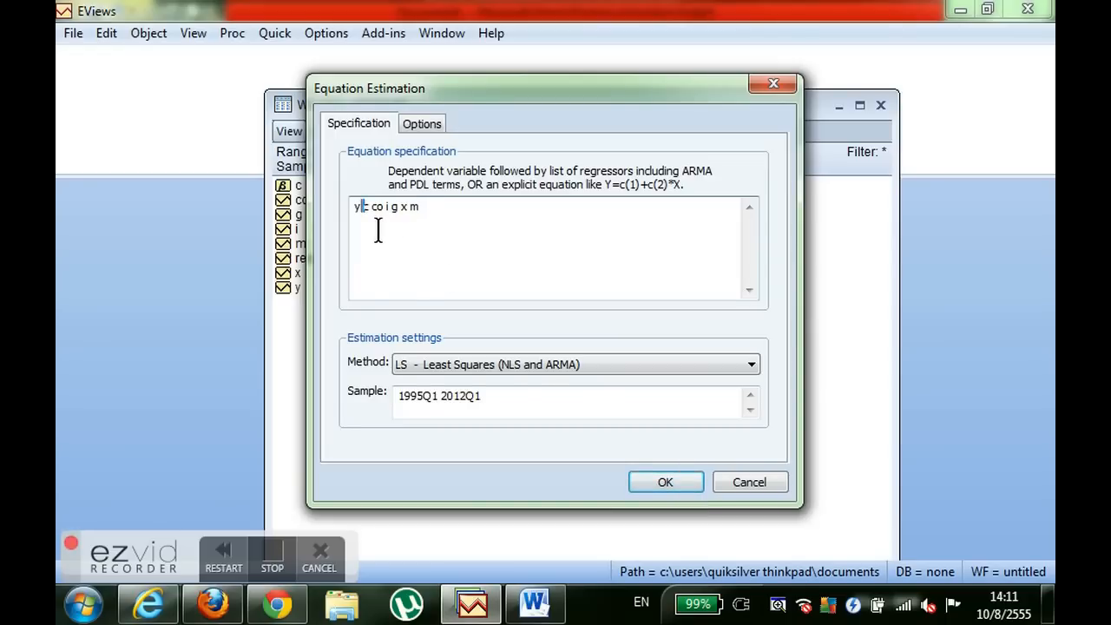
pyautogui.click(688, 485)
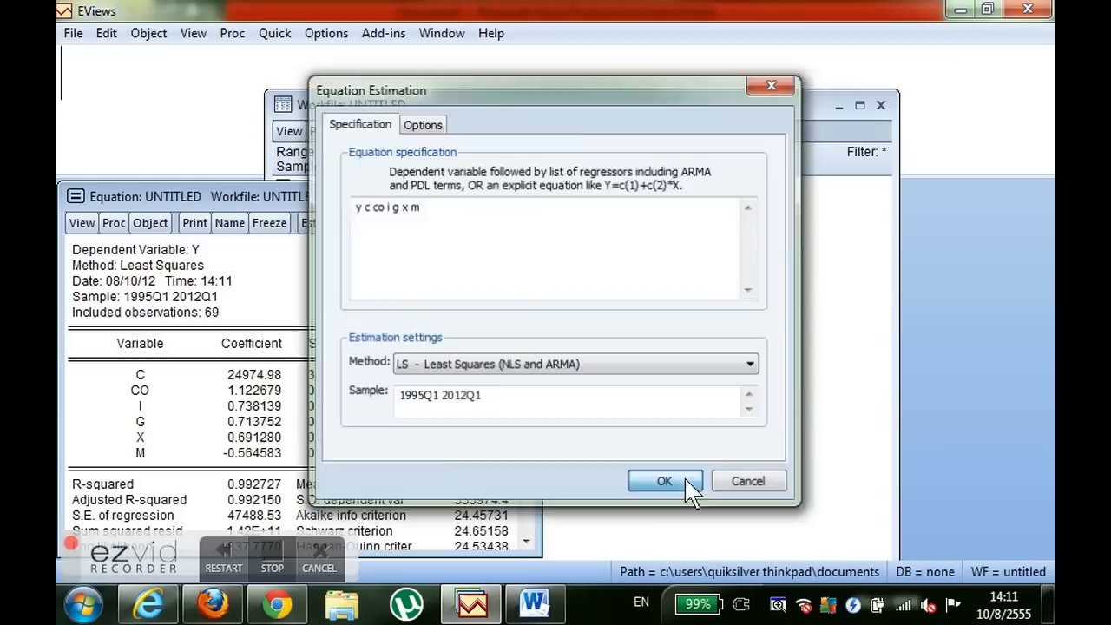
# - Move the equation output window over the workfile and enlarge it to fit the whole regression table
pyautogui.moveTo(430, 196); pyautogui.dragTo(647, 83)
pyautogui.click(756, 452)
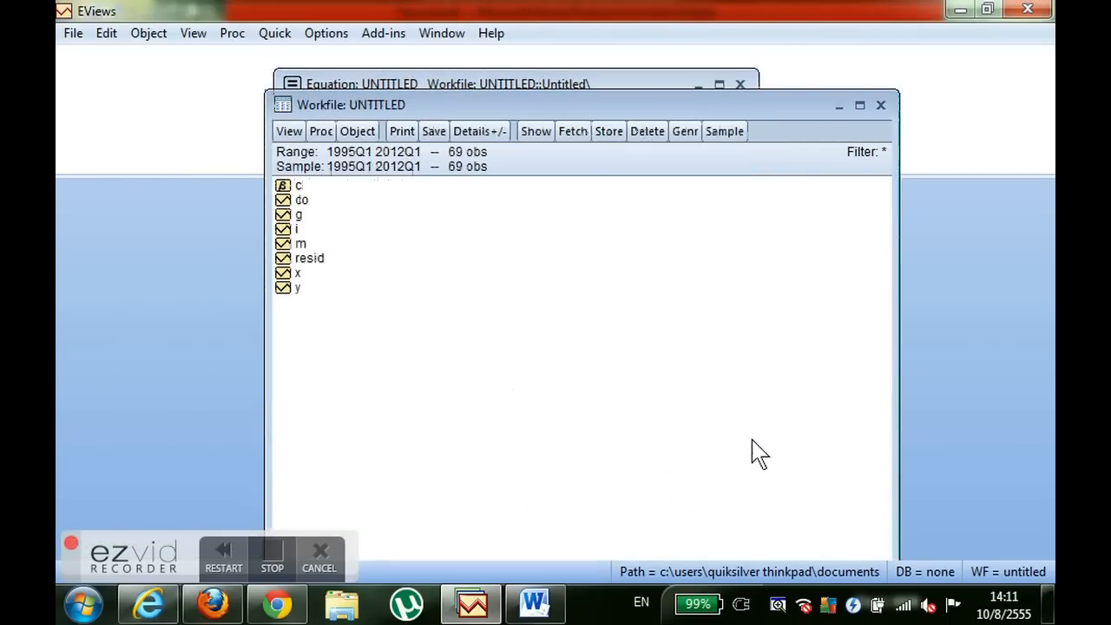
pyautogui.click(614, 85)
pyautogui.moveTo(772, 461); pyautogui.dragTo(816, 526)
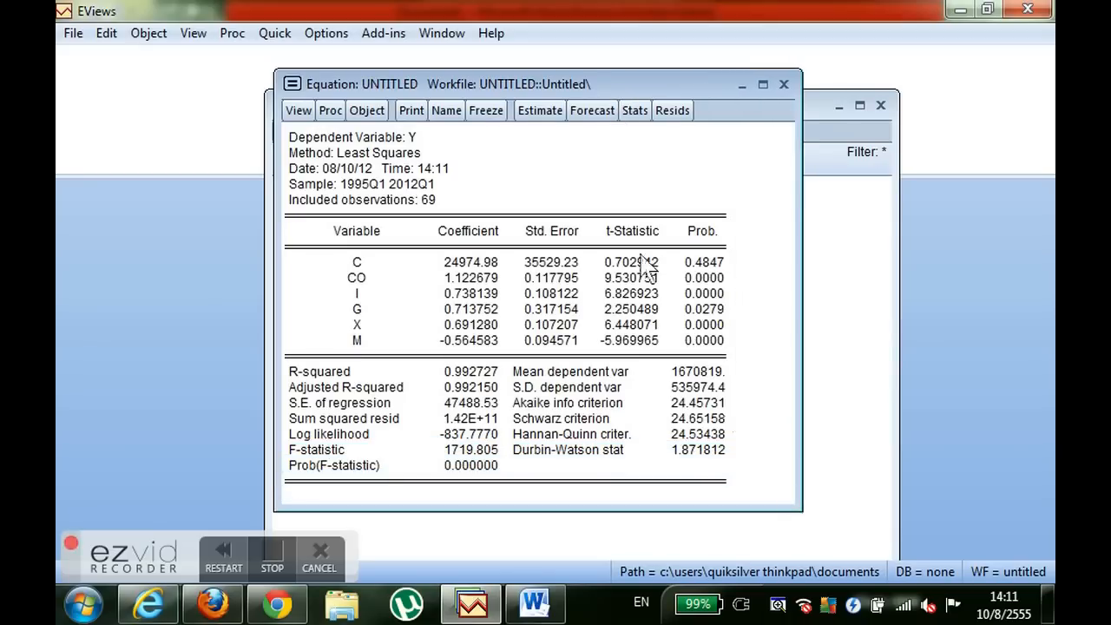
pyautogui.moveTo(650, 87); pyautogui.dragTo(681, 87)
# - Compare the dependent variable in the regression output with the model equation in the Word document, ending back in EViews
pyautogui.click(466, 142)
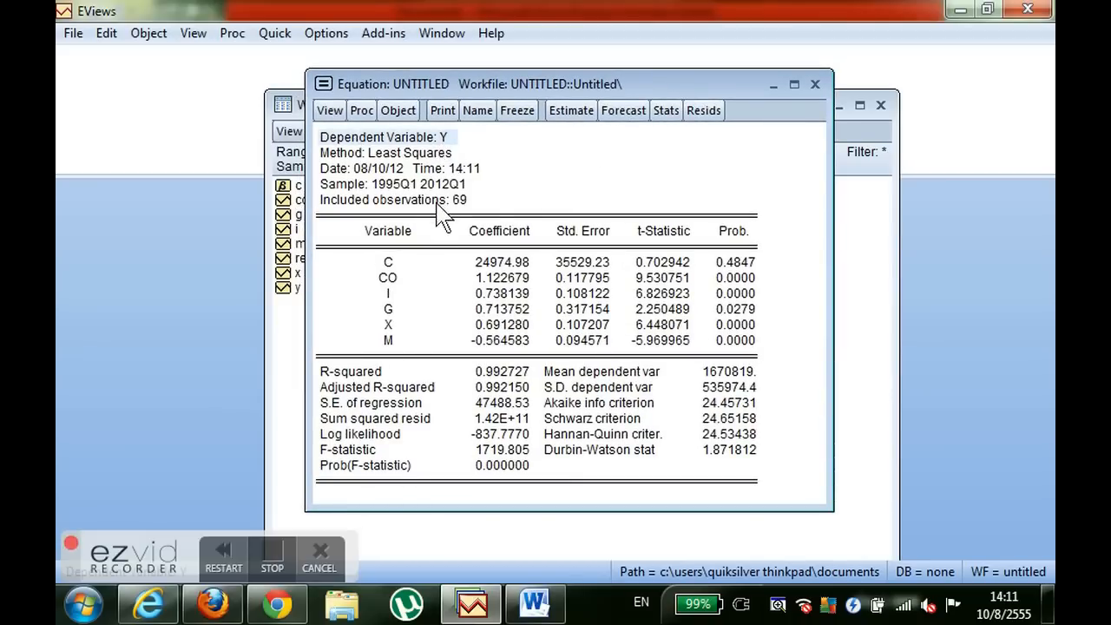
pyautogui.click(535, 603)
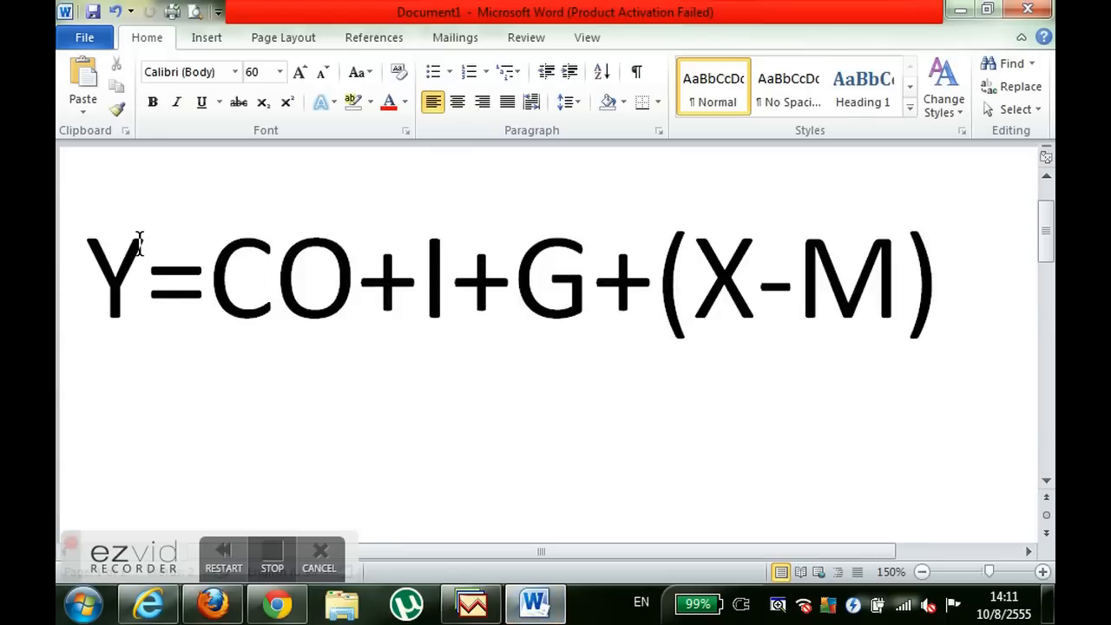
pyautogui.click(473, 603)
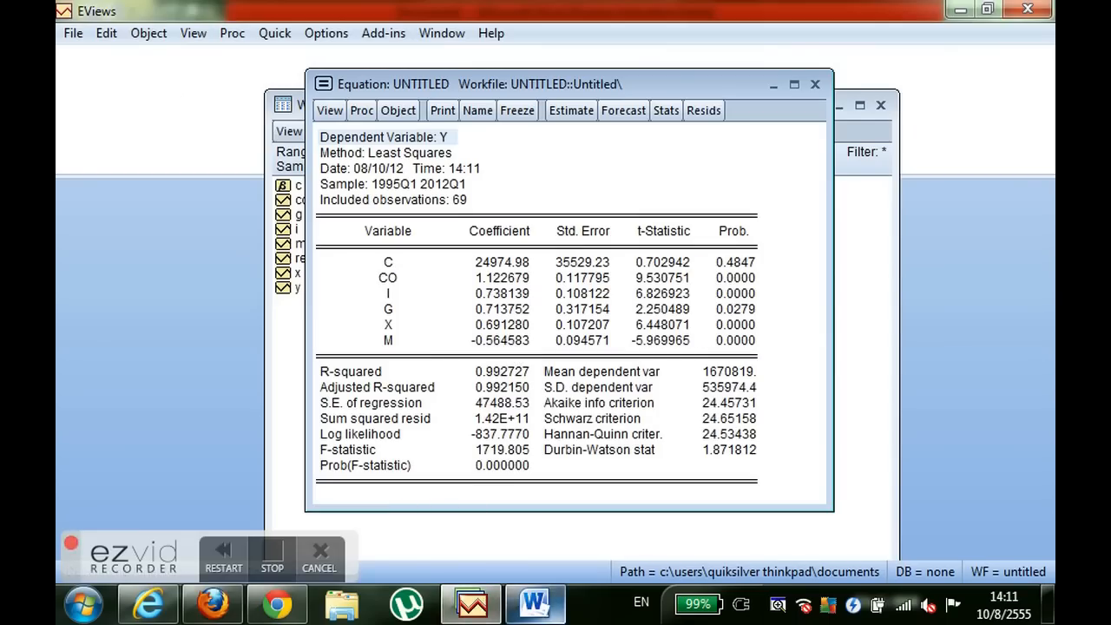
pyautogui.click(535, 603)
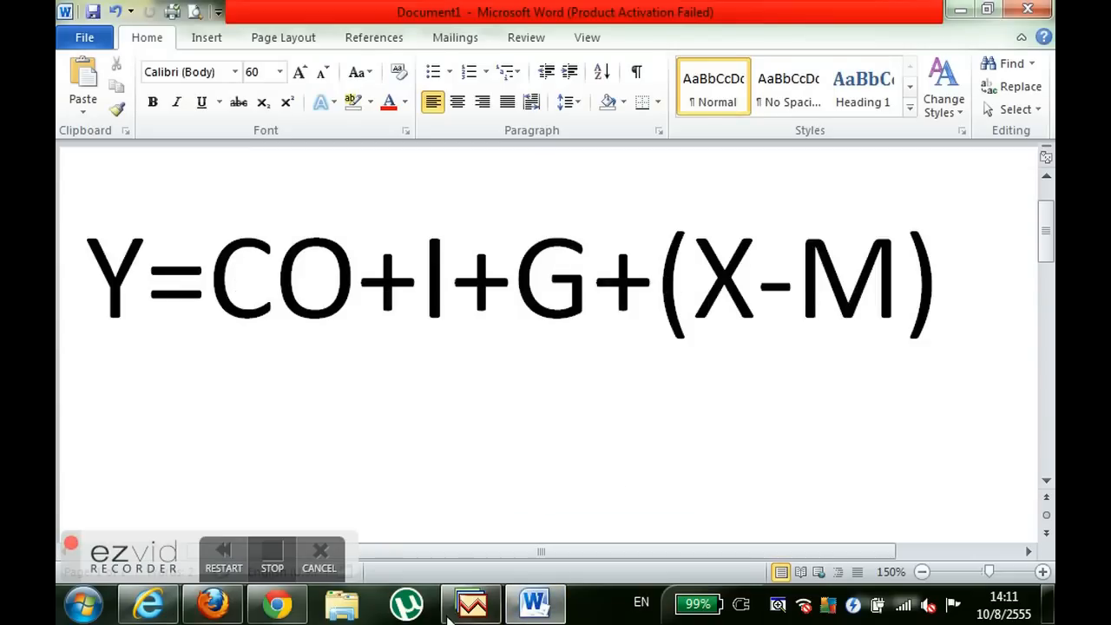
pyautogui.click(463, 439)
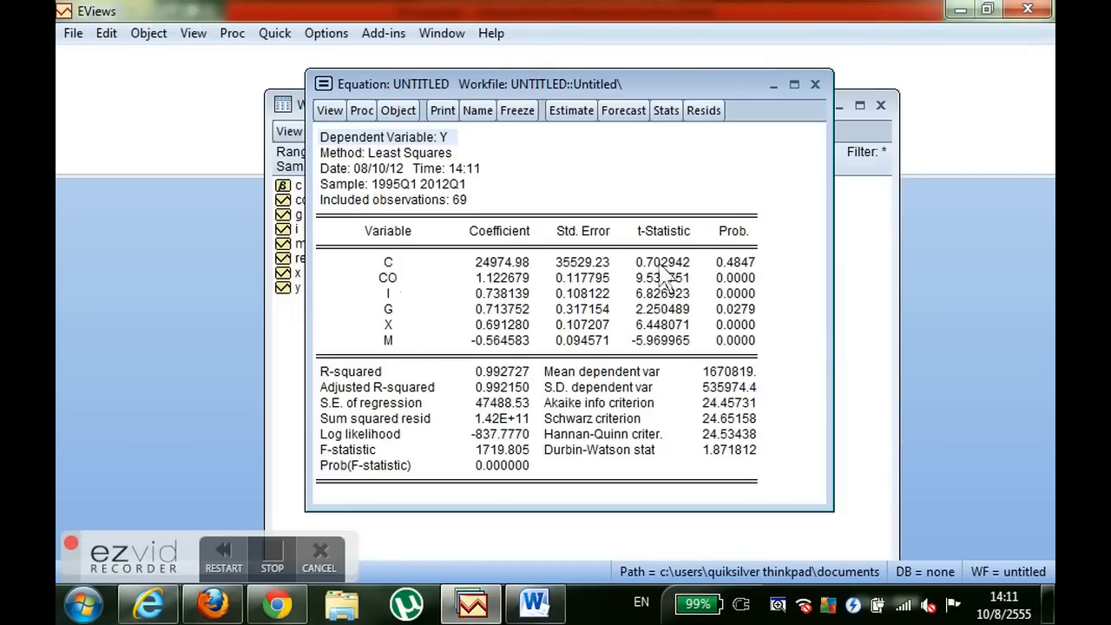
# - Examine the t-Statistic column for all regressors in the estimation output
pyautogui.click(640, 232)
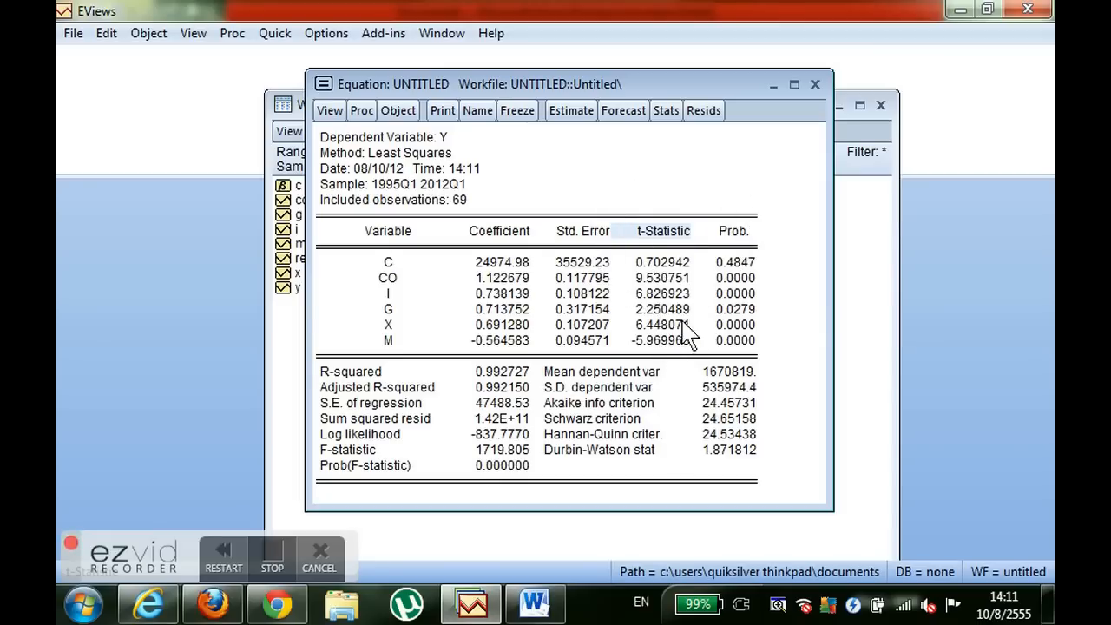
pyautogui.moveTo(642, 252); pyautogui.dragTo(687, 351)
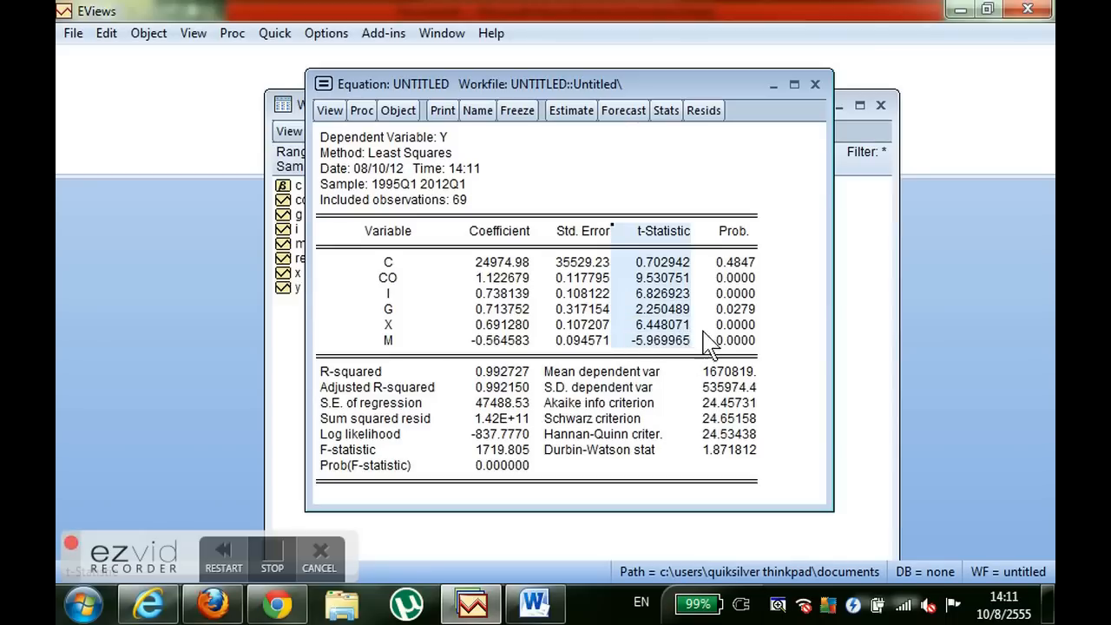
pyautogui.click(670, 326)
pyautogui.click(729, 388)
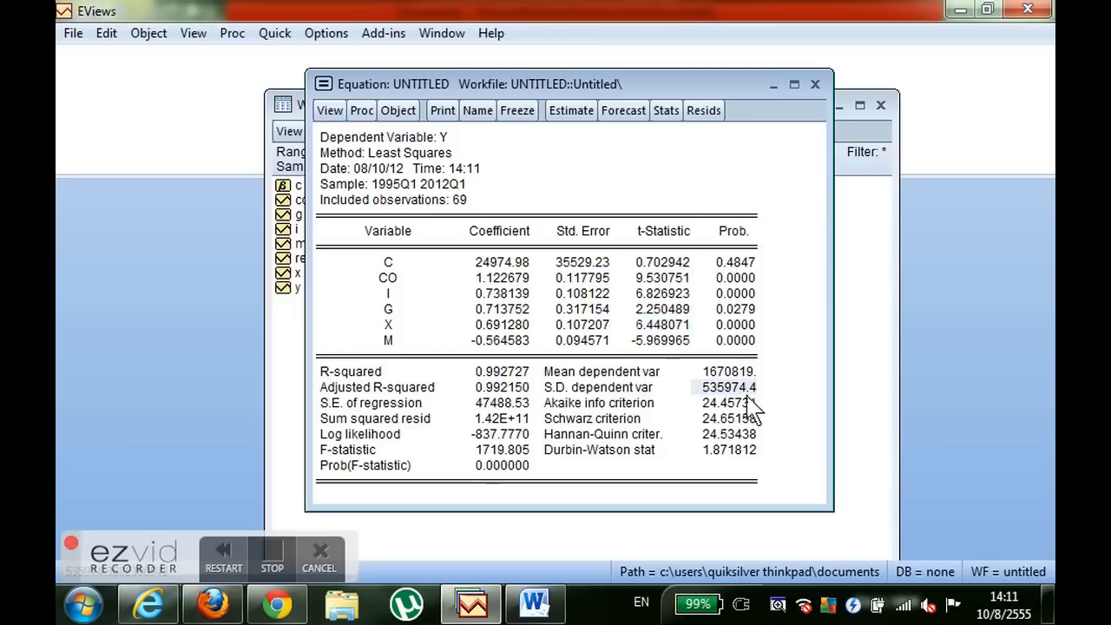
# - Examine and compare the R-squared and Adjusted R-squared values in the estimation output
pyautogui.click(514, 388)
pyautogui.moveTo(513, 391); pyautogui.dragTo(368, 373)
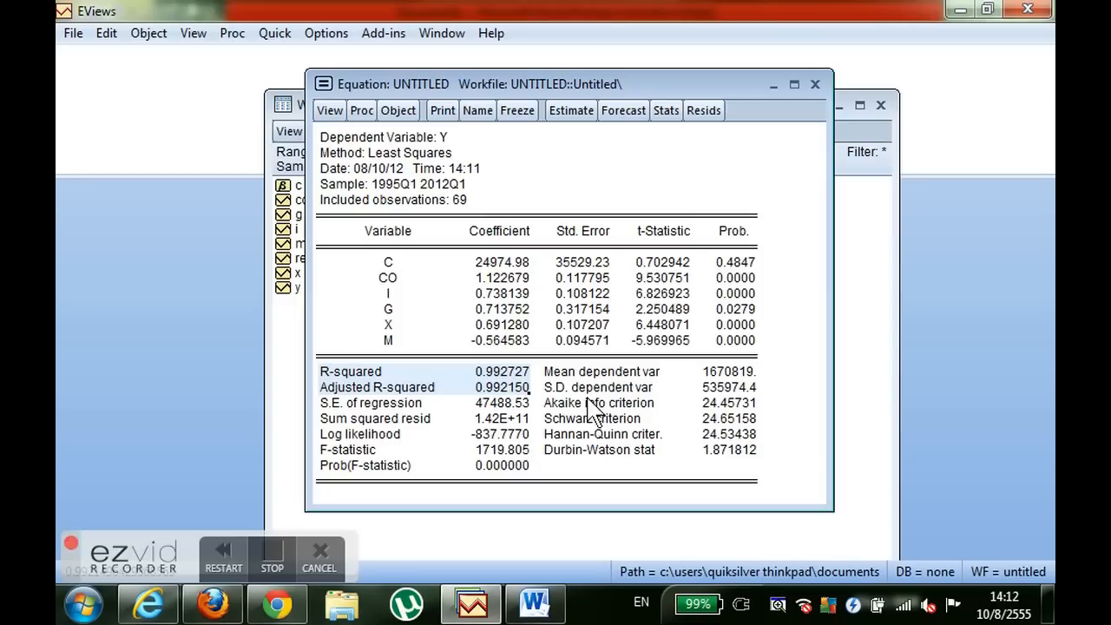
pyautogui.click(504, 388)
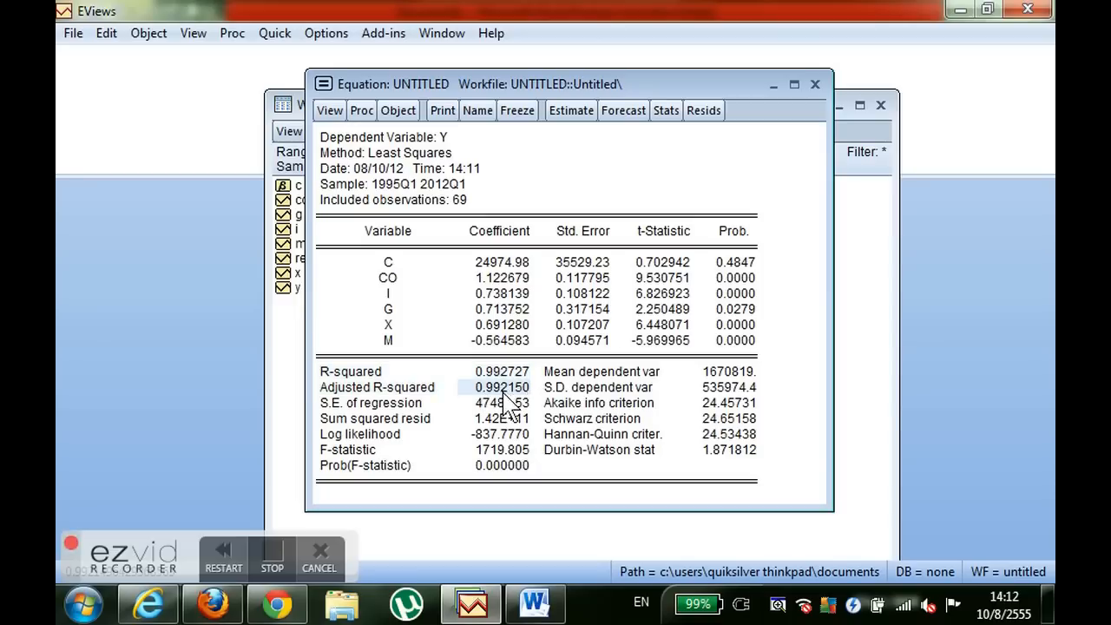
pyautogui.click(503, 377)
pyautogui.click(503, 390)
pyautogui.click(504, 375)
pyautogui.click(515, 388)
pyautogui.click(517, 374)
pyautogui.click(545, 390)
pyautogui.click(519, 391)
pyautogui.click(518, 377)
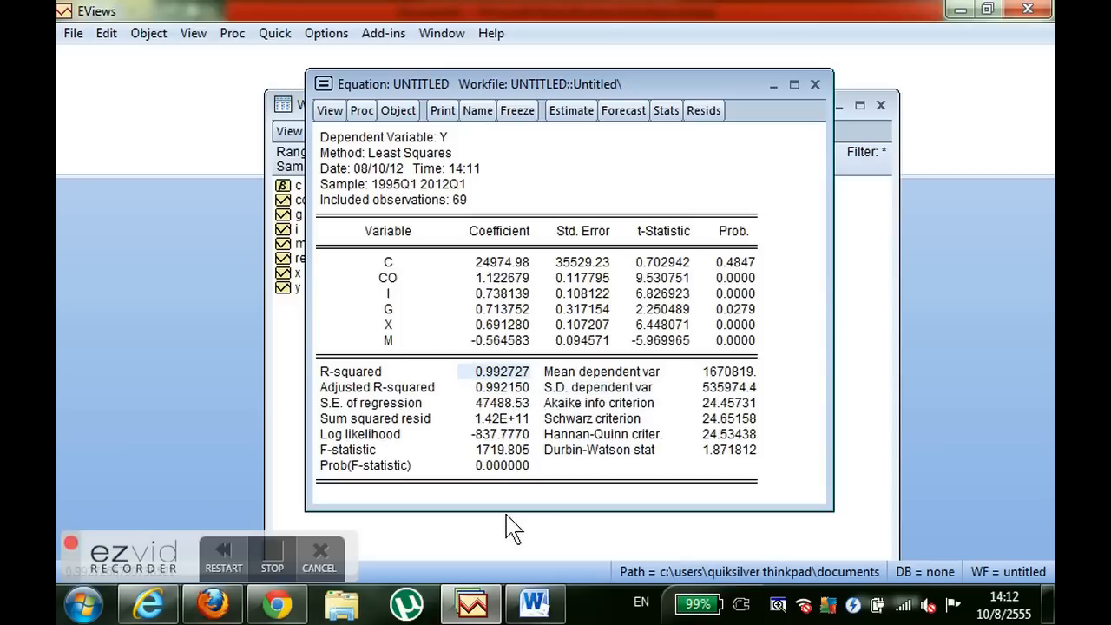
# - Examine the Durbin-Watson statistic in the estimation output
pyautogui.click(596, 453)
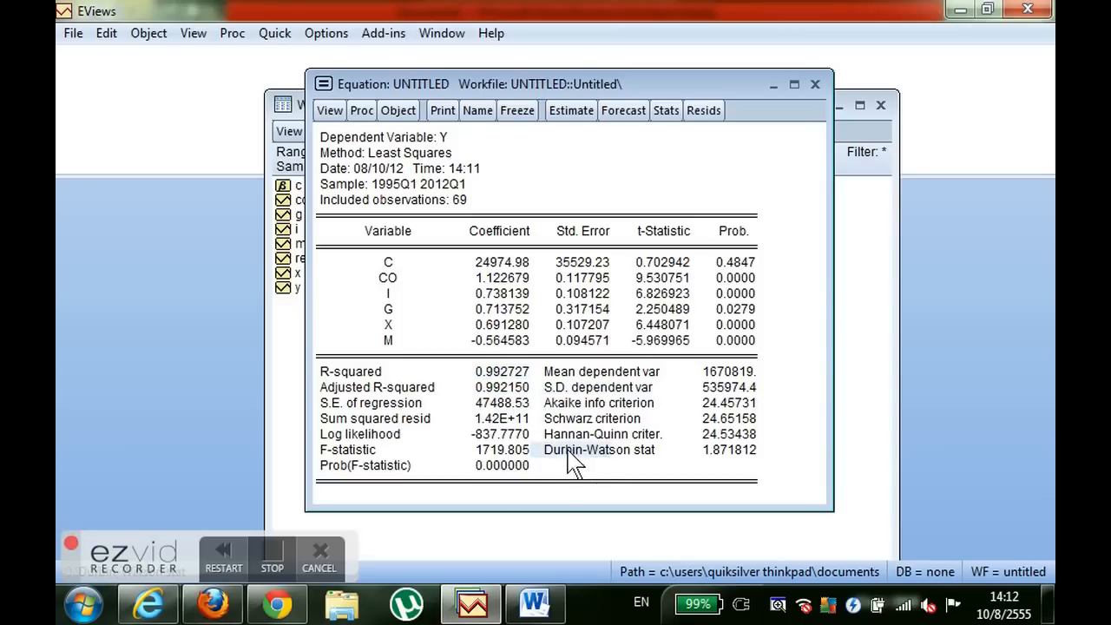
pyautogui.click(768, 454)
pyautogui.moveTo(665, 443); pyautogui.dragTo(585, 444)
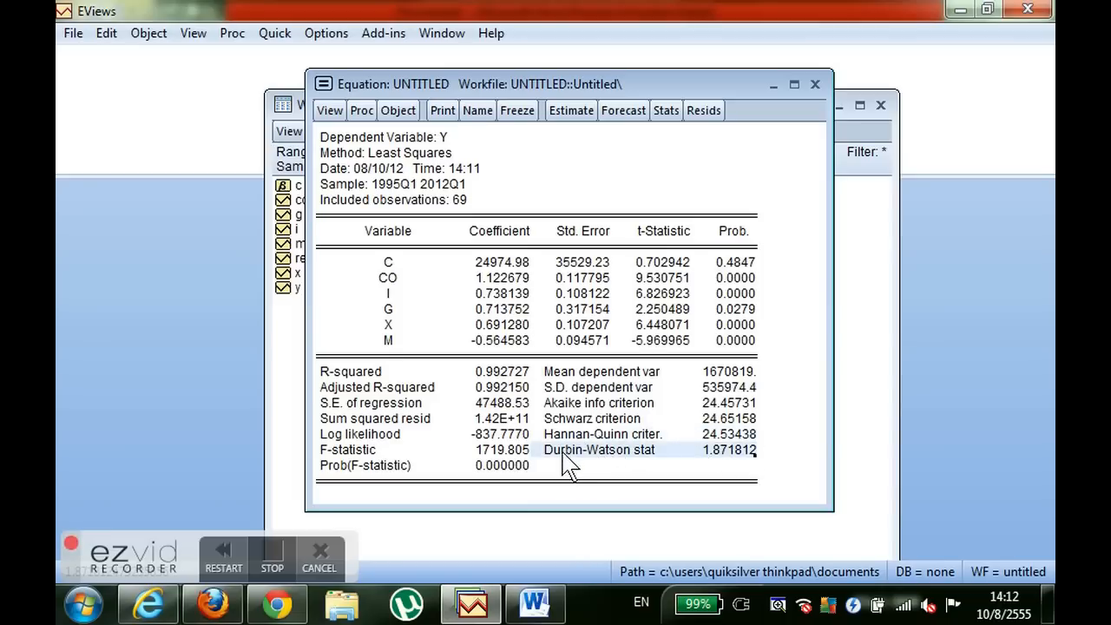
pyautogui.click(644, 440)
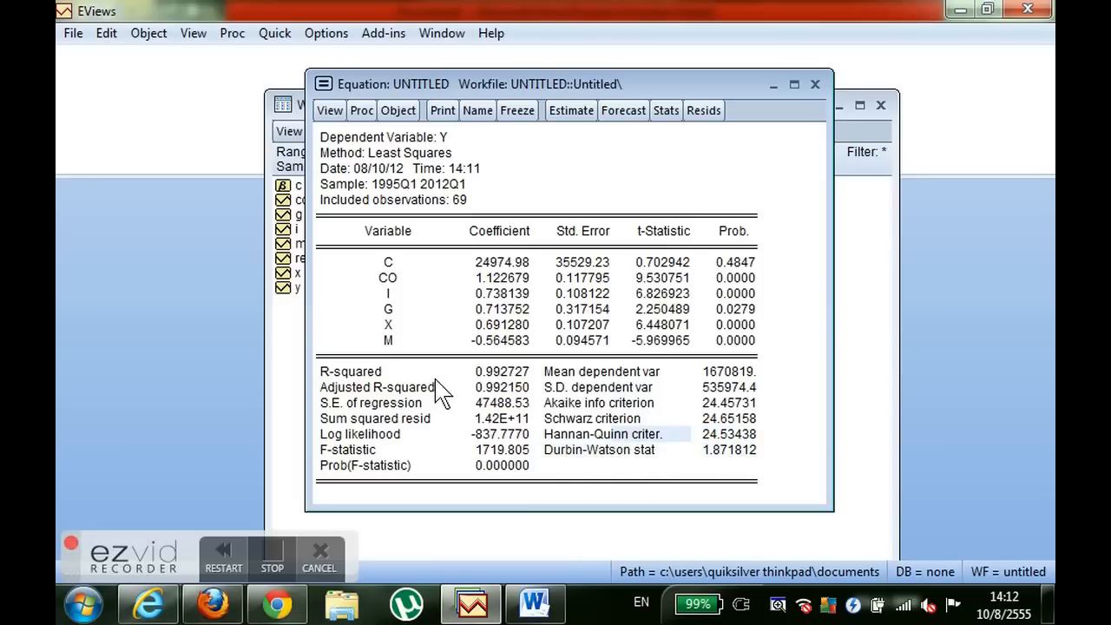
# - Check the t-statistic of the constant C against those of the other regressors
pyautogui.click(658, 264)
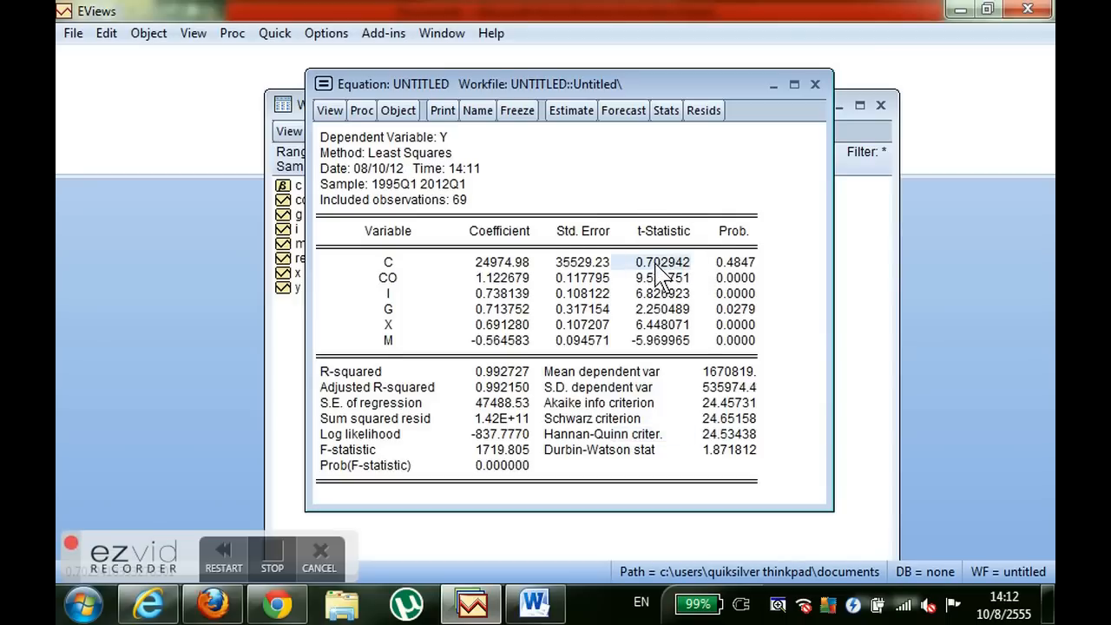
pyautogui.click(682, 295)
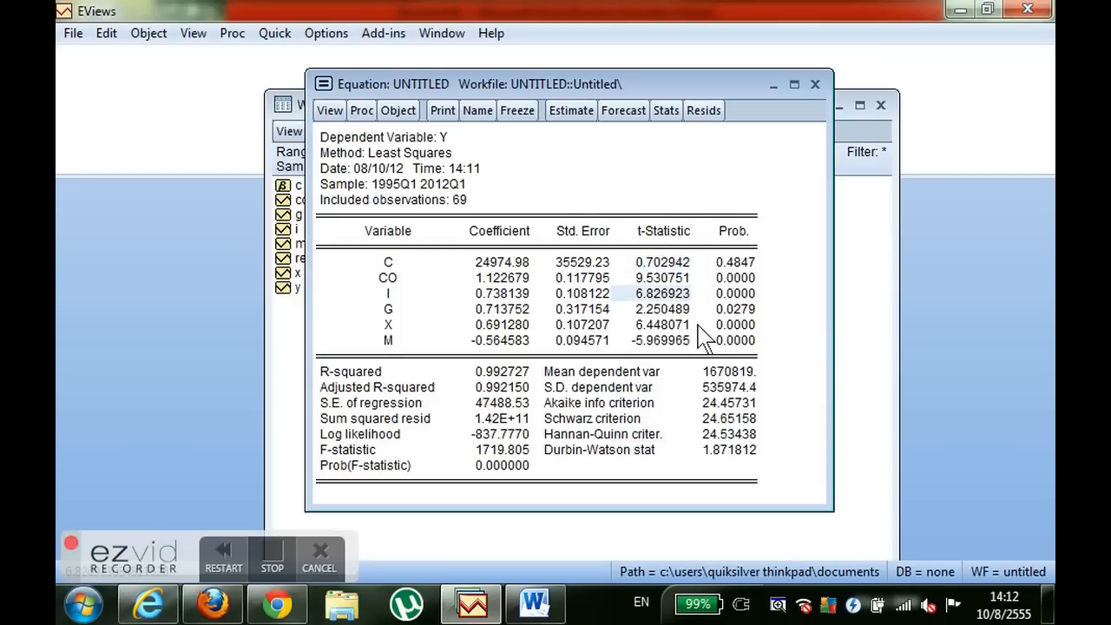
pyautogui.click(775, 282)
pyautogui.click(653, 263)
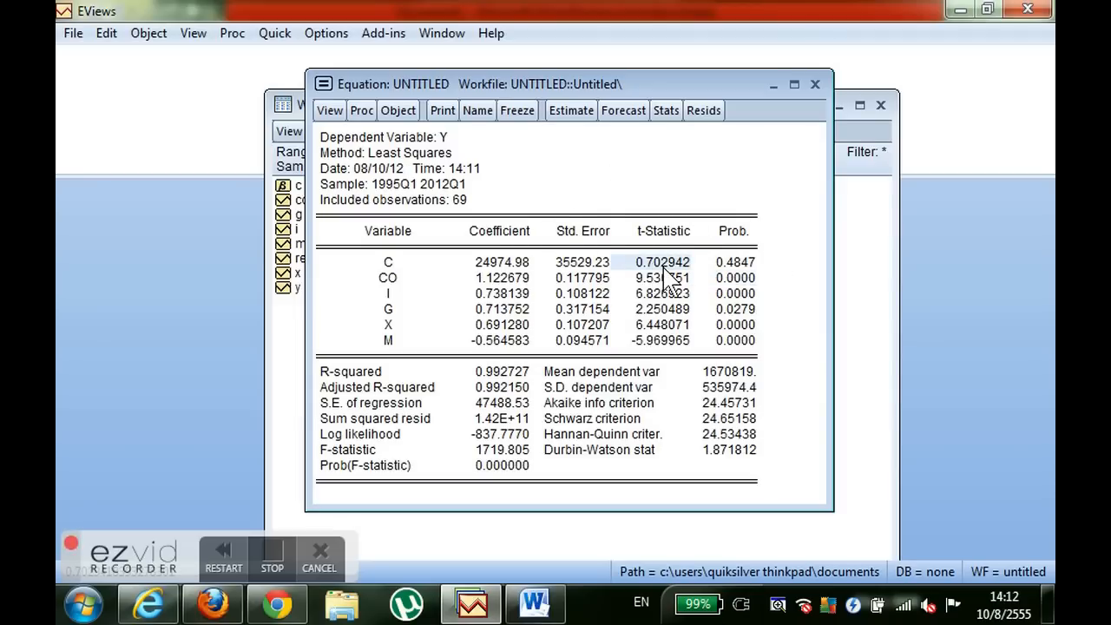
# - Close the untitled equation that includes the constant and delete it
pyautogui.click(817, 84)
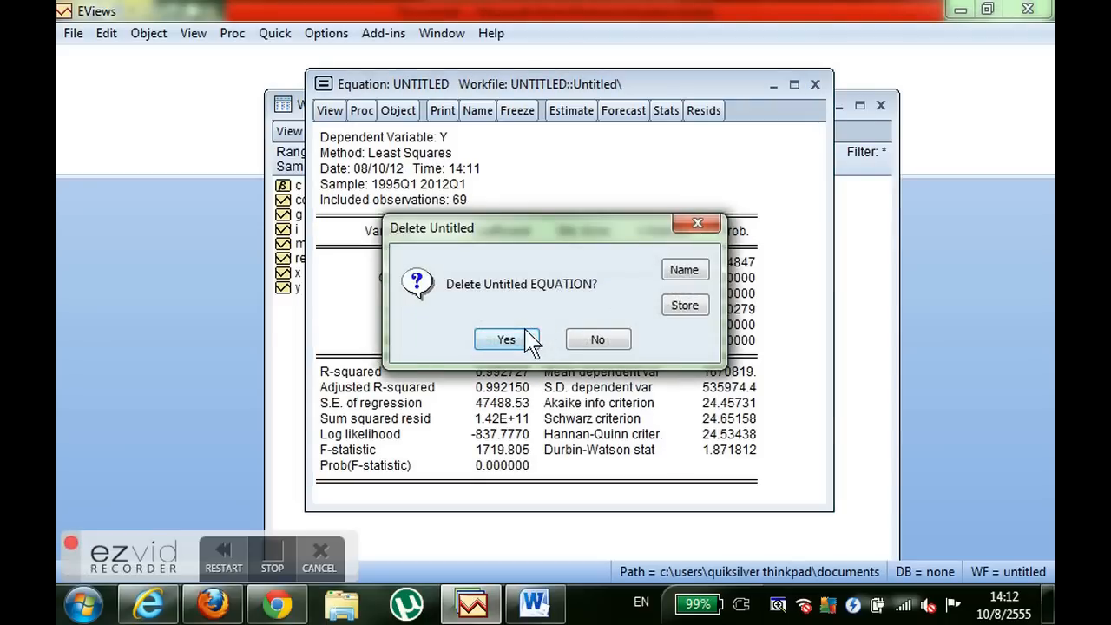
pyautogui.click(506, 338)
# - Estimate y co i g x m by least squares without the constant, and enlarge the output window to fit the full table
pyautogui.click(272, 33)
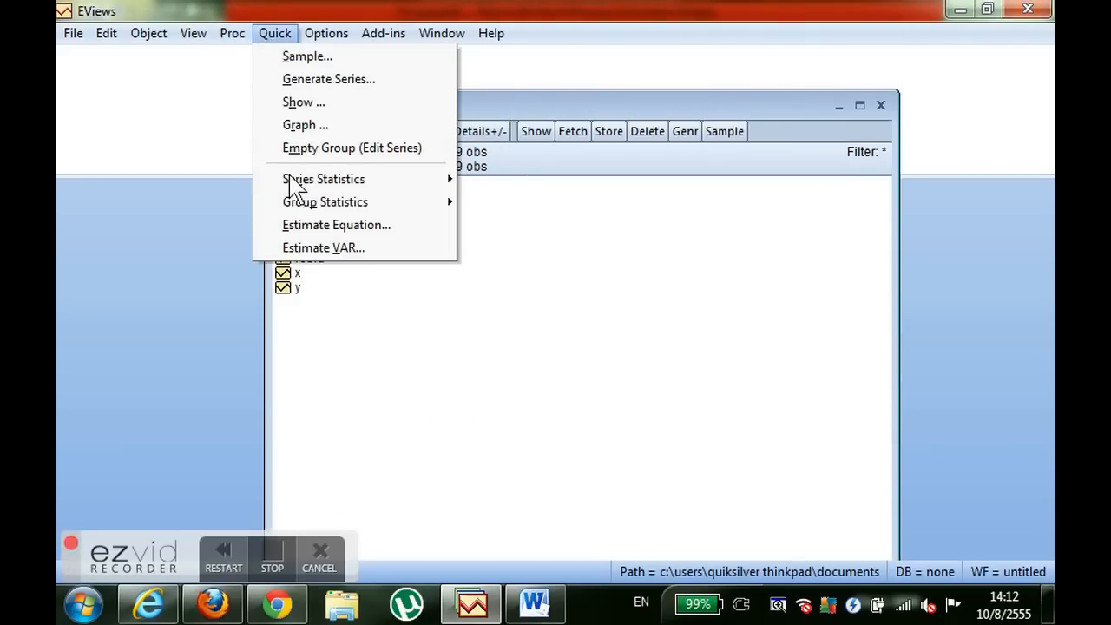
pyautogui.click(313, 227)
pyautogui.moveTo(454, 90); pyautogui.dragTo(504, 68)
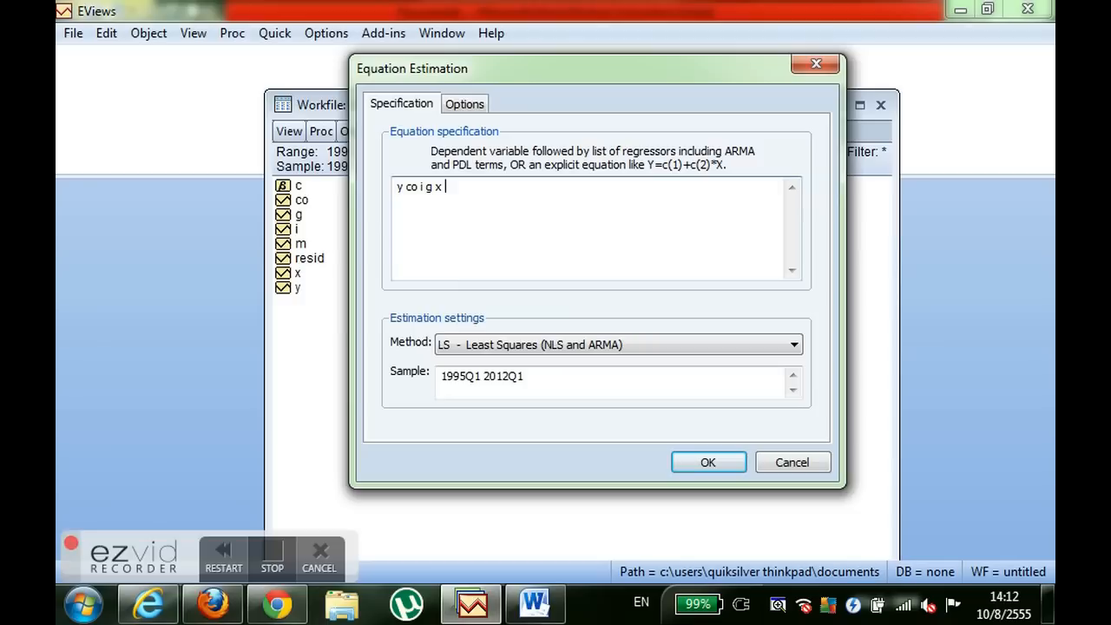
pyautogui.click(708, 463)
pyautogui.moveTo(417, 208); pyautogui.dragTo(634, 63)
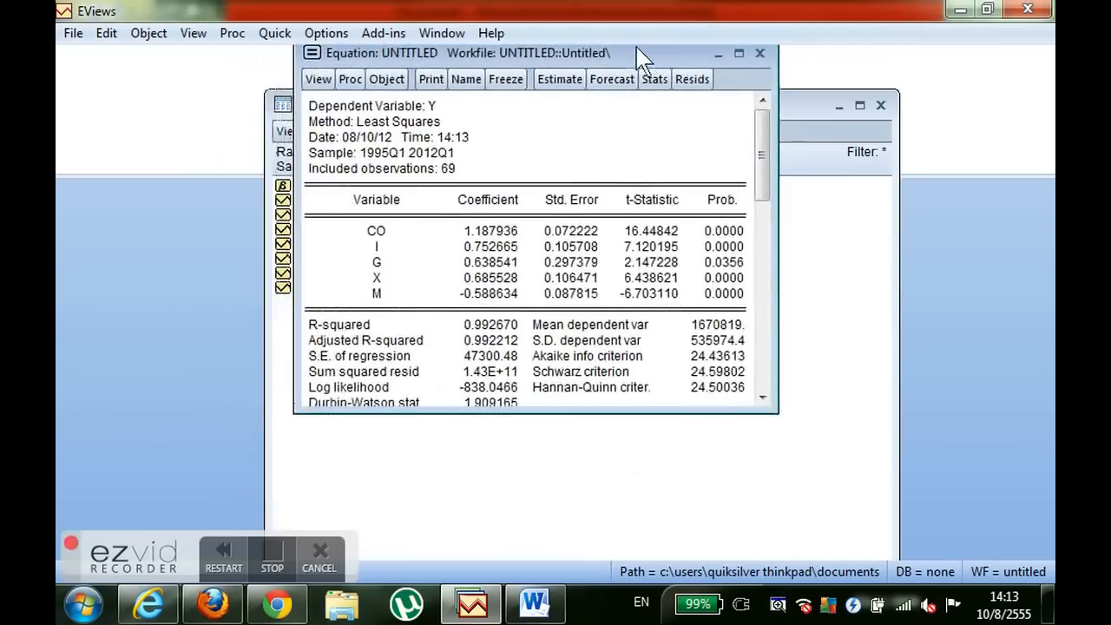
pyautogui.moveTo(793, 429); pyautogui.dragTo(863, 548)
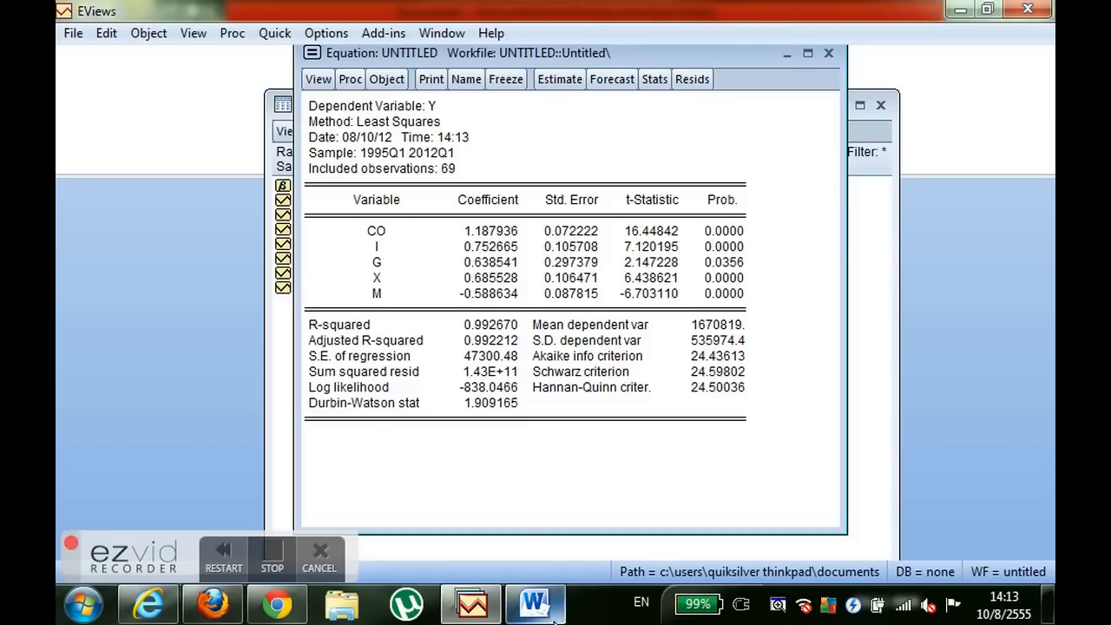
# - Switch to the Word document and examine the estimated equation without a constant, starting with its CO term
pyautogui.moveTo(554, 613)
pyautogui.click(538, 451)
pyautogui.scroll(-3, 750, 340)
pyautogui.scroll(-3, 751, 339)
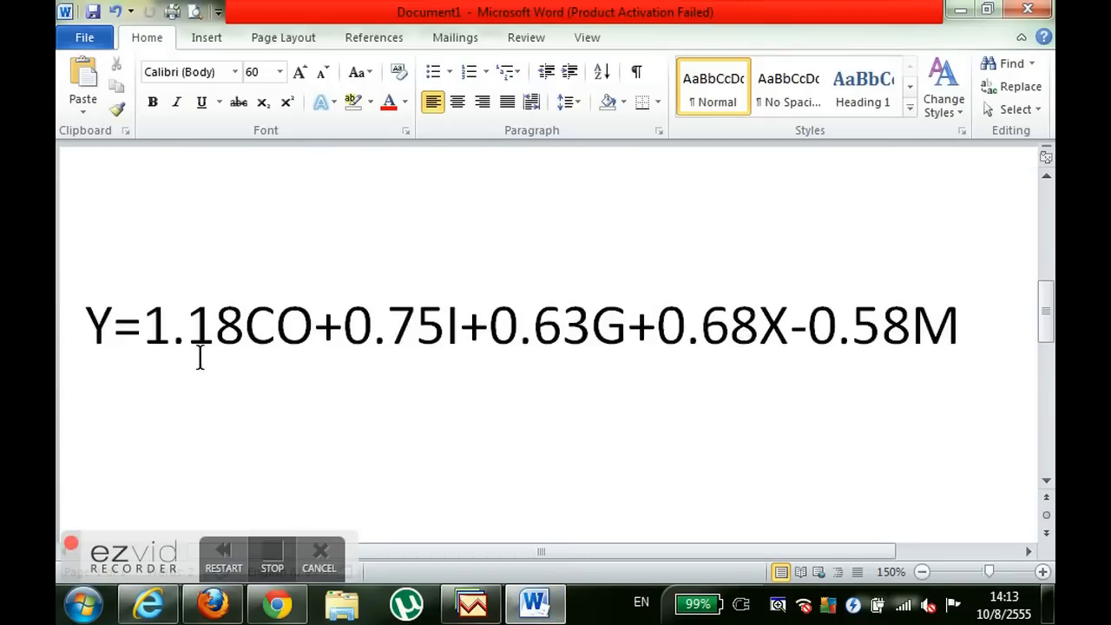
pyautogui.moveTo(268, 351); pyautogui.dragTo(162, 339)
pyautogui.click(116, 335)
pyautogui.click(277, 330)
# - Highlight the -0.58M term at the end of the estimated equation to examine the sign and coefficient of imports
pyautogui.moveTo(1069, 332); pyautogui.dragTo(803, 343)
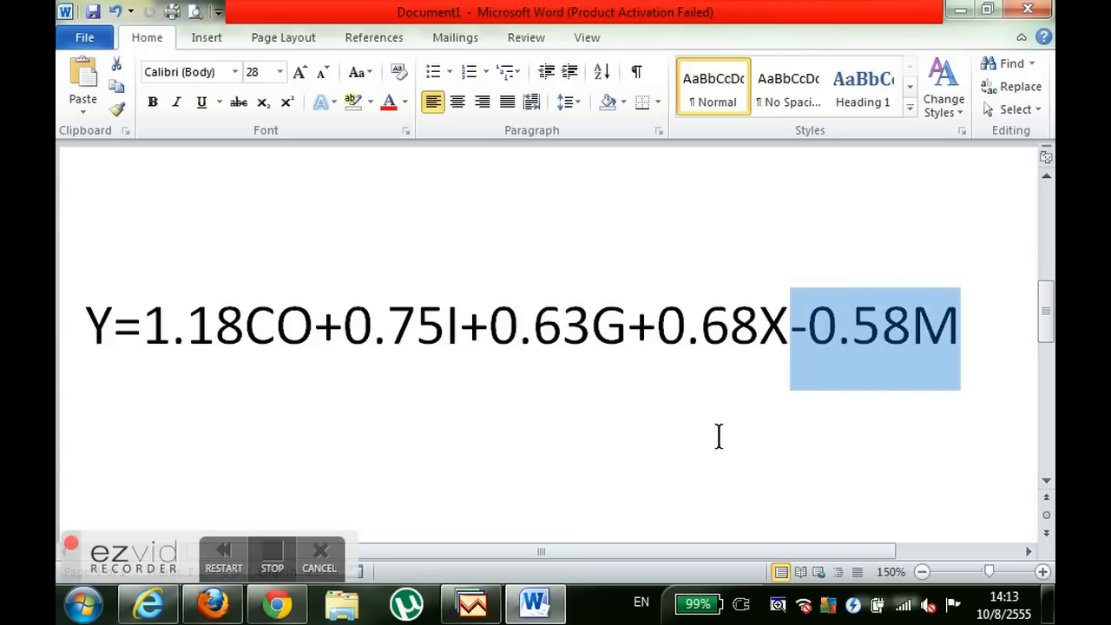
pyautogui.click(884, 359)
pyautogui.moveTo(989, 341); pyautogui.dragTo(804, 341)
pyautogui.click(873, 384)
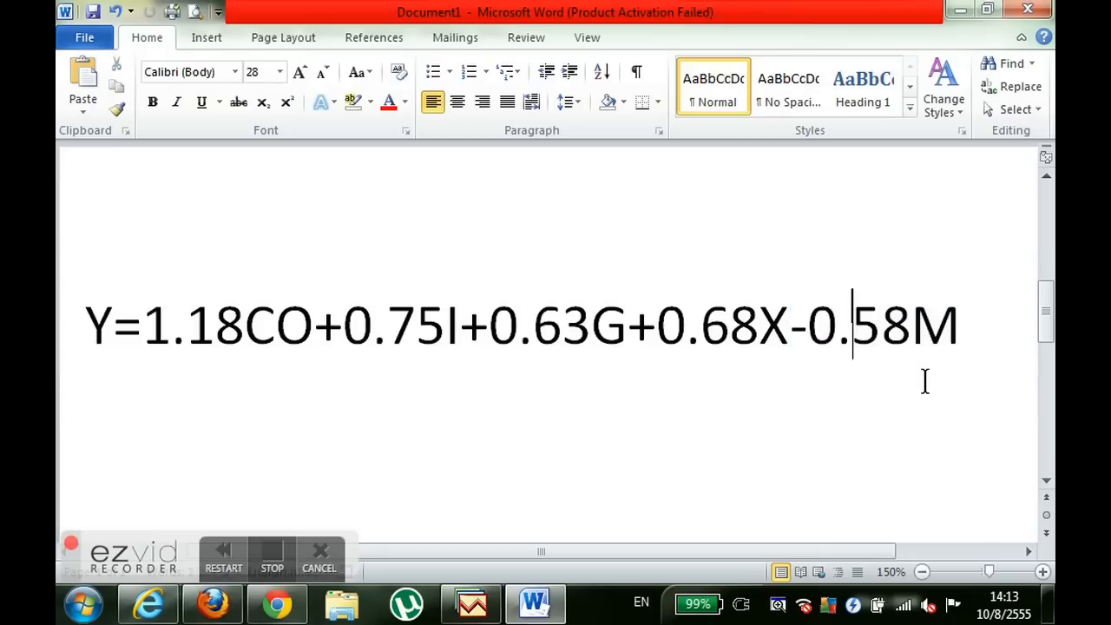
pyautogui.moveTo(936, 346); pyautogui.dragTo(794, 342)
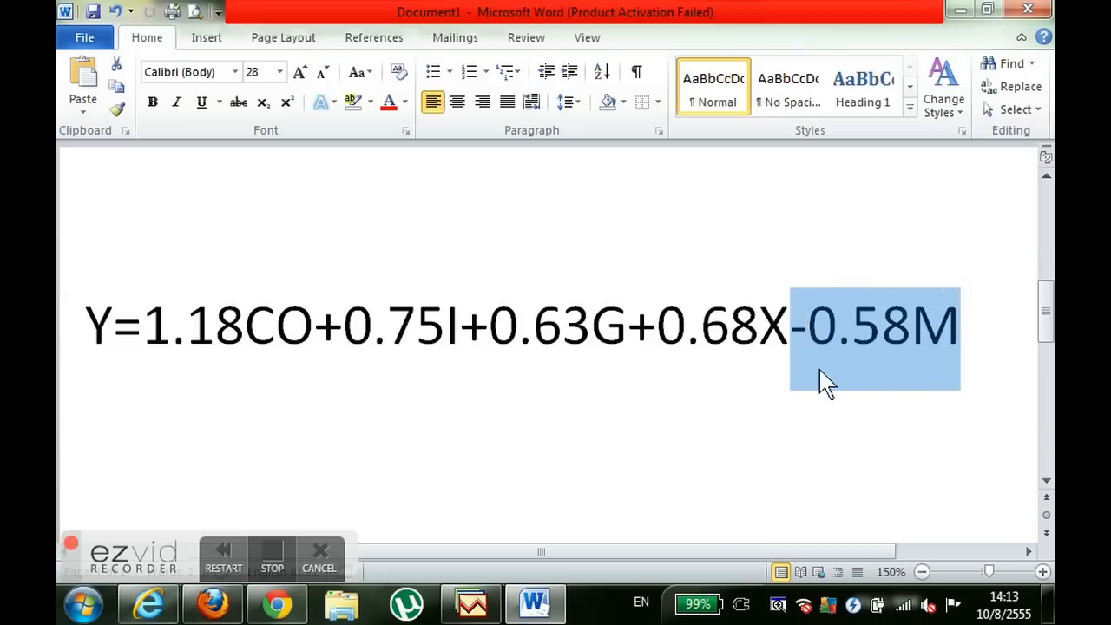
pyautogui.click(821, 404)
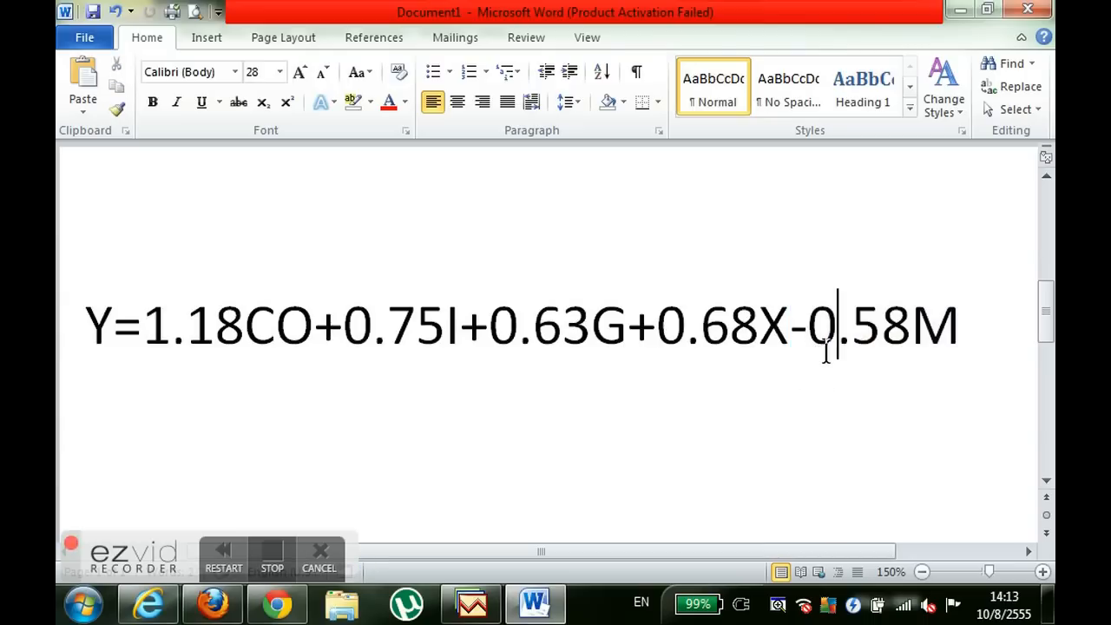
pyautogui.scroll(5, 677, 372)
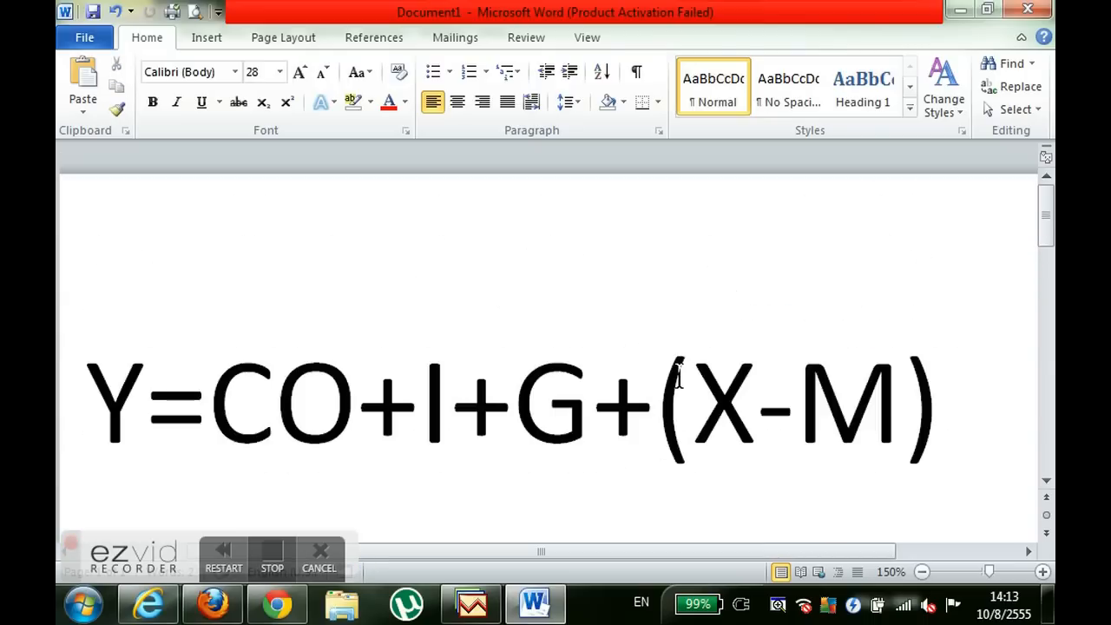
pyautogui.click(278, 565)
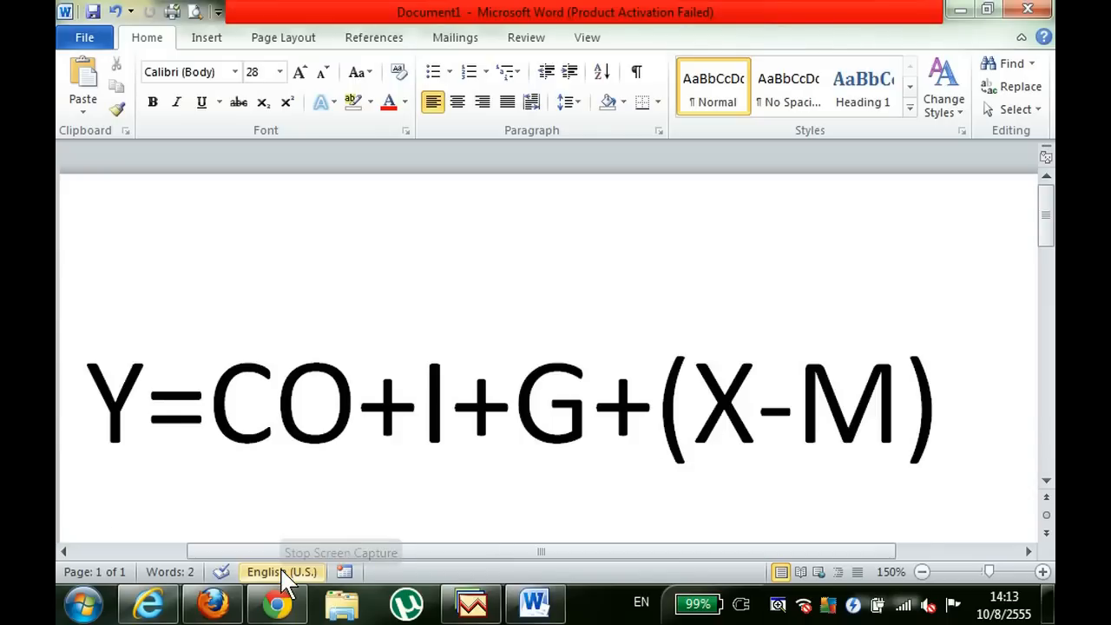